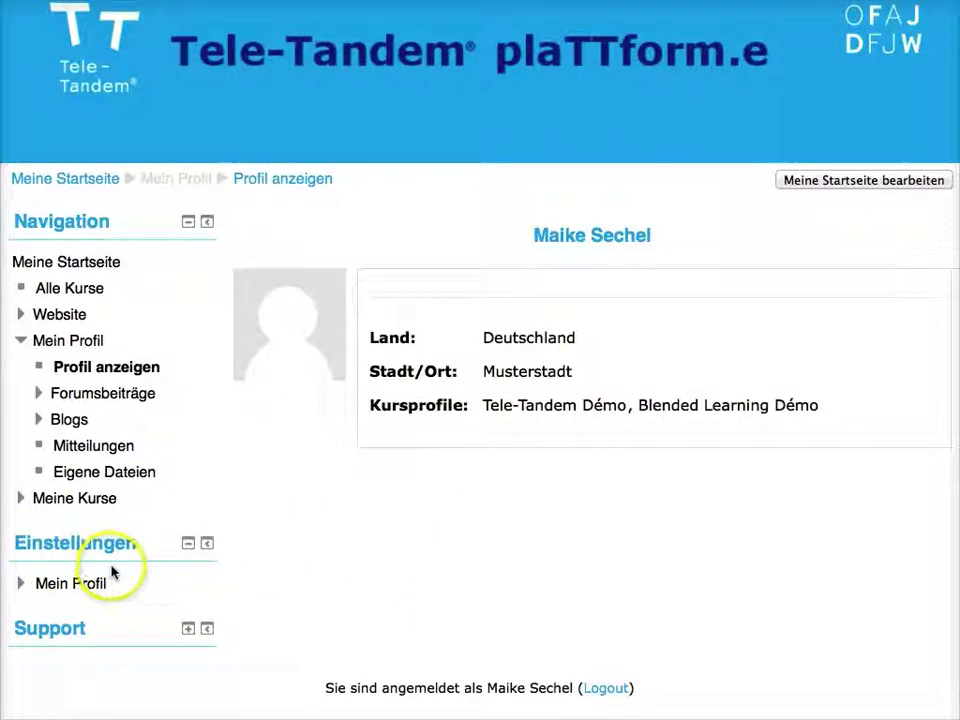
Step: Open the own profile for editing and look through its basic, user picture, optional and information sections
{"action": "left_click", "coordinate": [82, 582]}
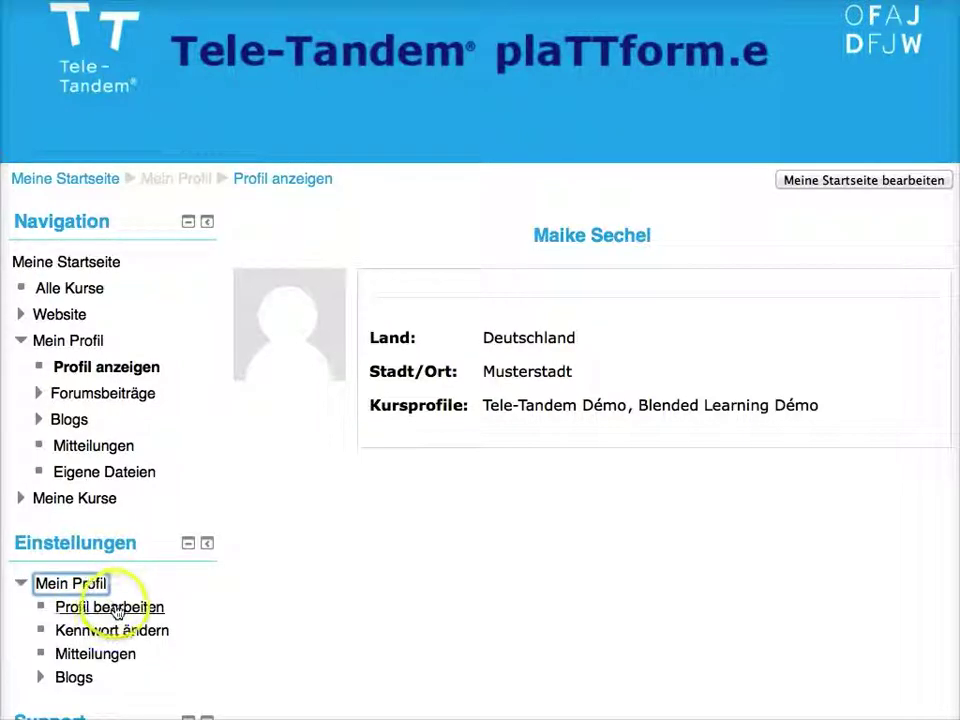
{"action": "left_click", "coordinate": [115, 610]}
{"action": "scroll", "coordinate": [140, 595], "scroll_direction": "down", "scroll_amount": 5}
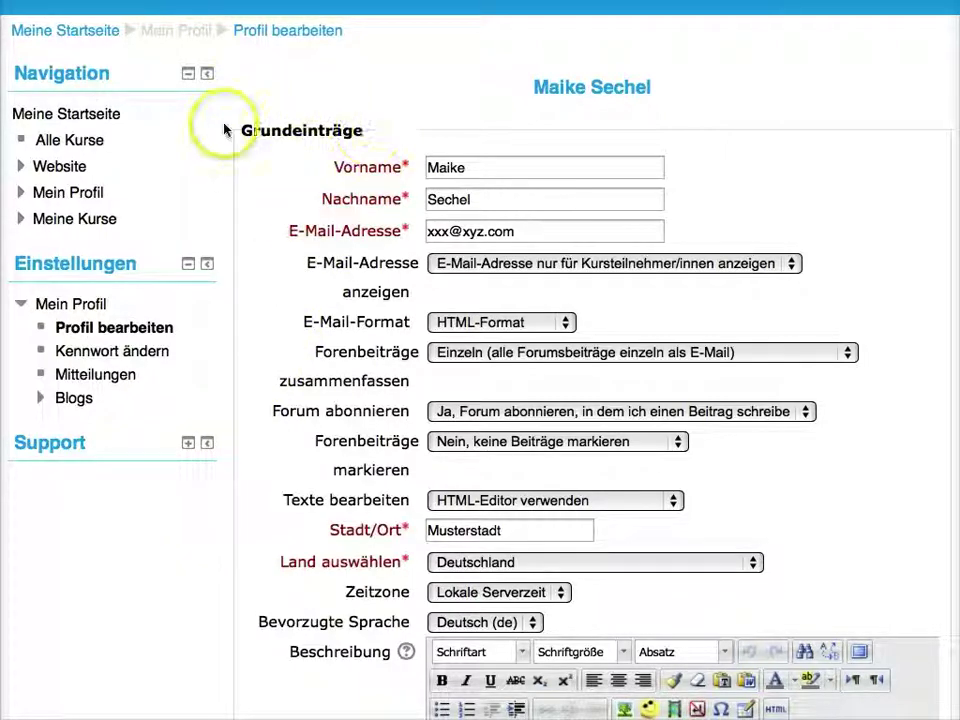
{"action": "scroll", "coordinate": [265, 564], "scroll_direction": "down", "scroll_amount": 10}
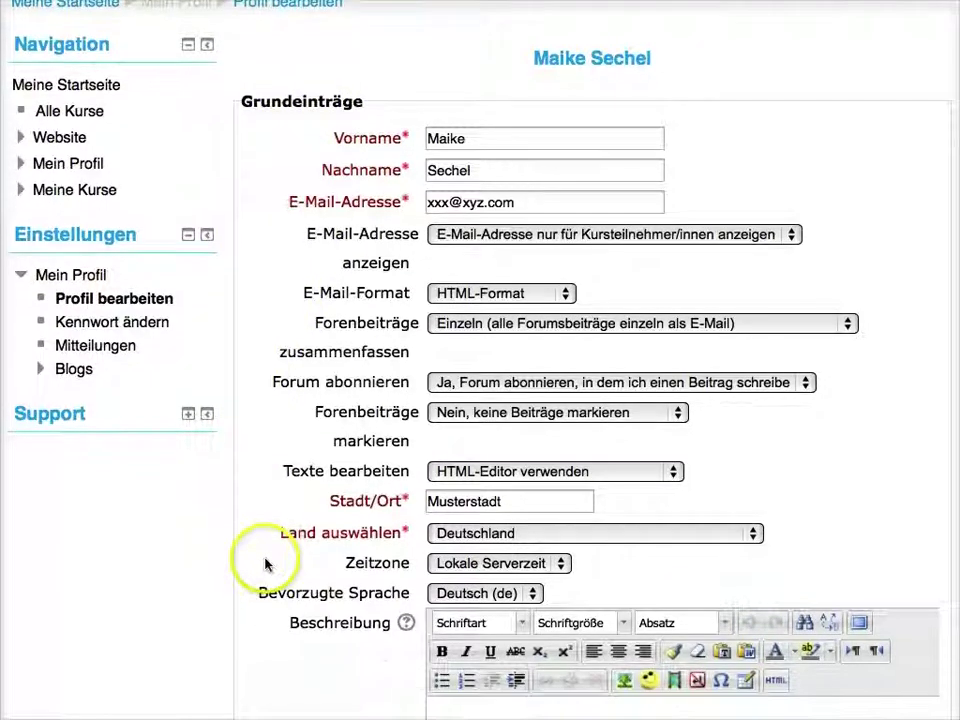
{"action": "scroll", "coordinate": [265, 564], "scroll_direction": "down", "scroll_amount": 3}
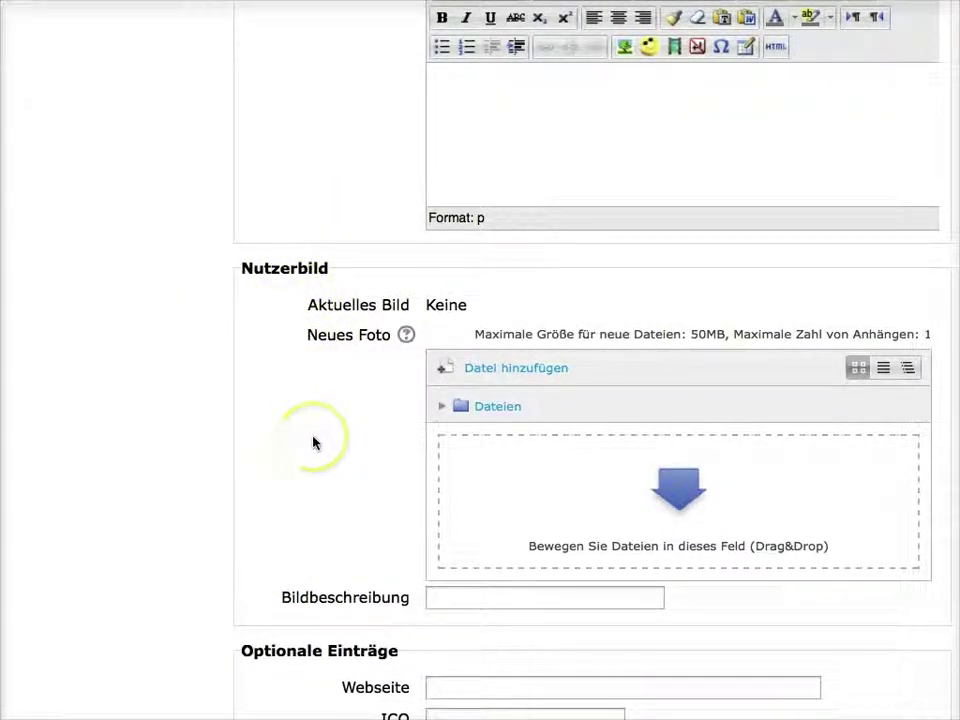
{"action": "scroll", "coordinate": [313, 442], "scroll_direction": "down", "scroll_amount": 9}
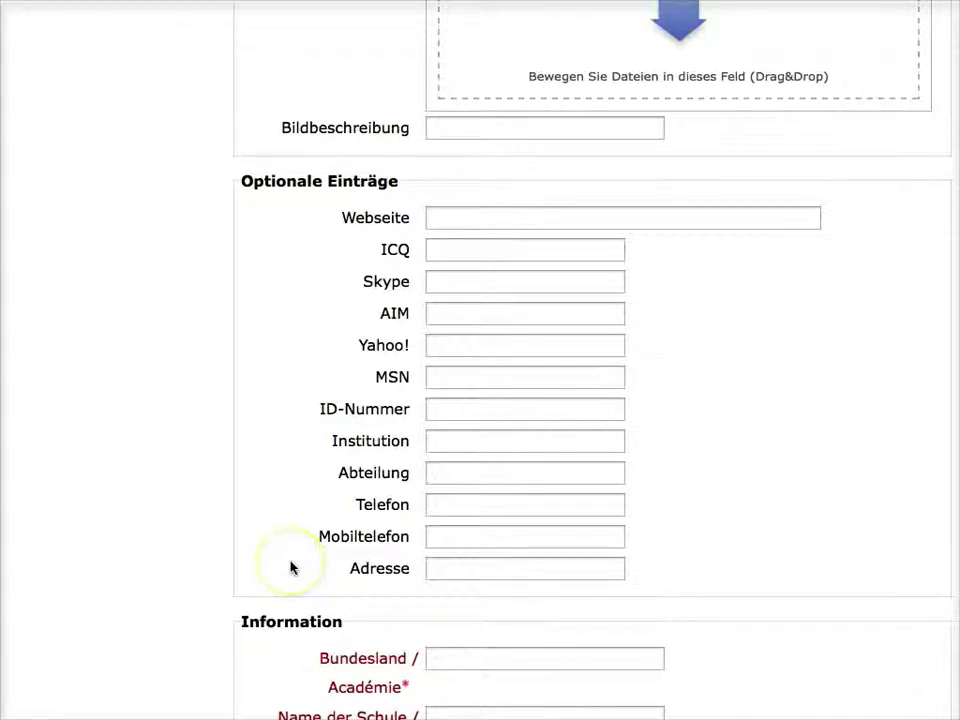
{"action": "scroll", "coordinate": [291, 567], "scroll_direction": "down", "scroll_amount": 7}
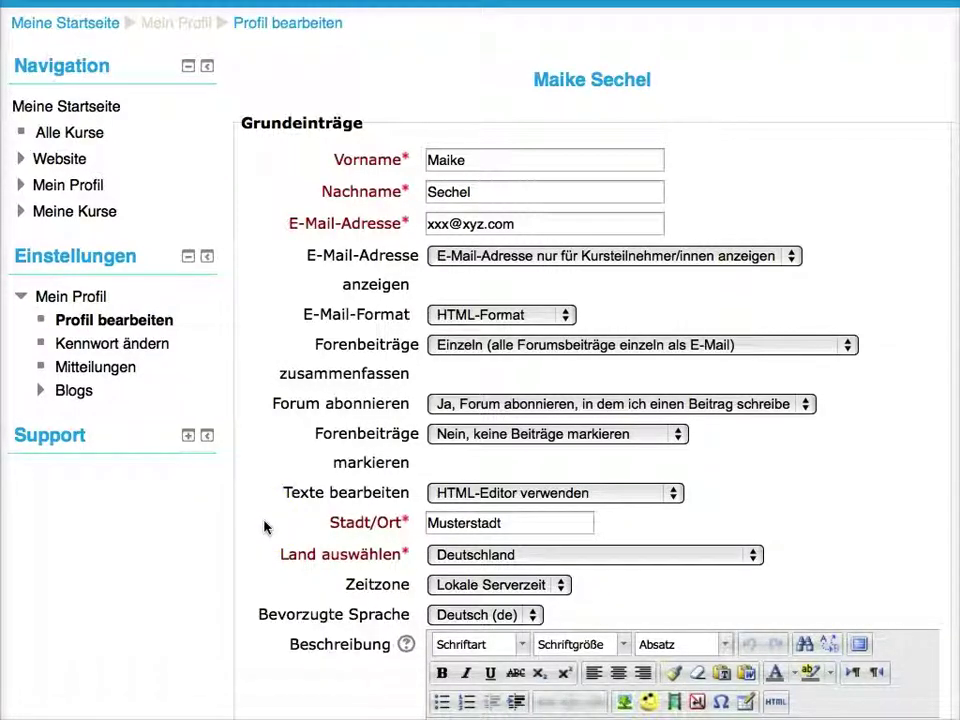
Step: Set the forum subscription option to "Ja, Forum abonnieren, in dem ich einen Beitrag schreibe"
{"action": "scroll", "coordinate": [200, 560], "scroll_direction": "down", "scroll_amount": 2}
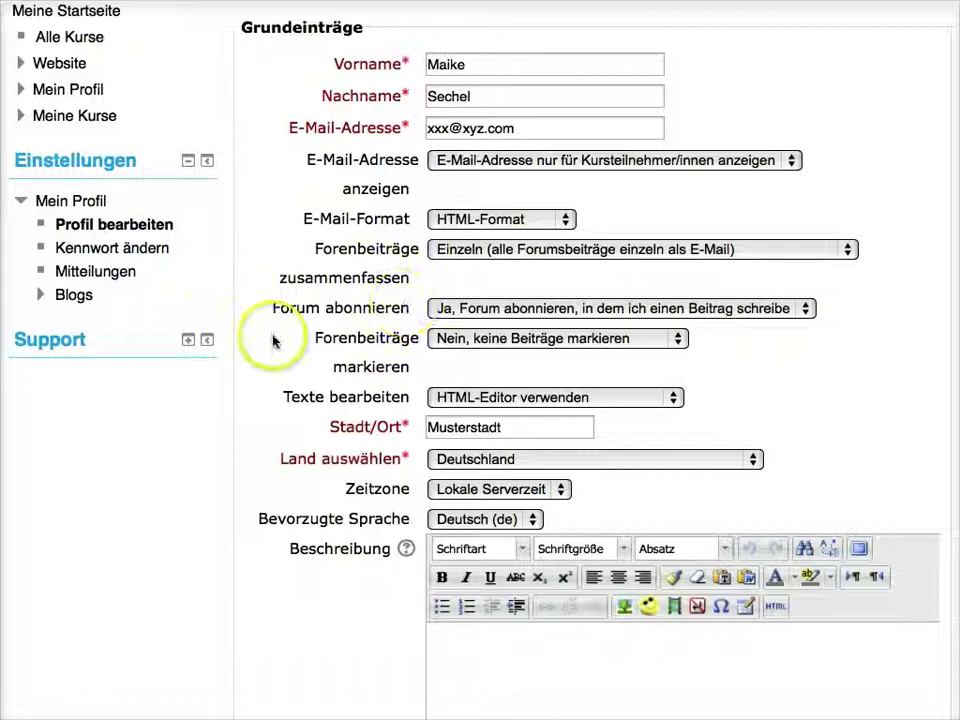
{"action": "left_click", "coordinate": [487, 309]}
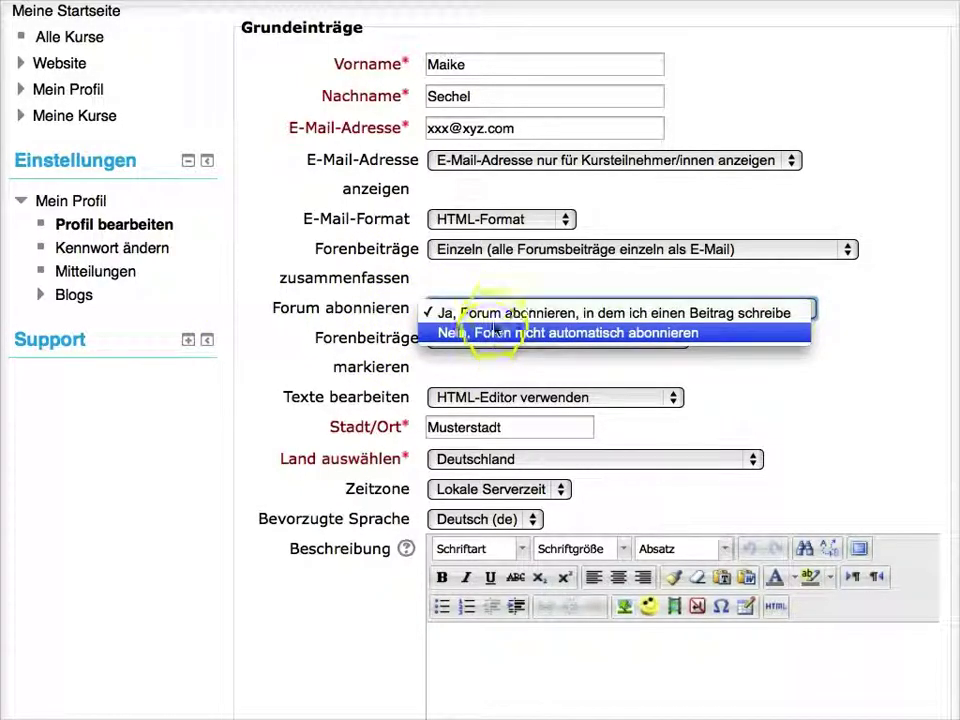
{"action": "left_click", "coordinate": [503, 313]}
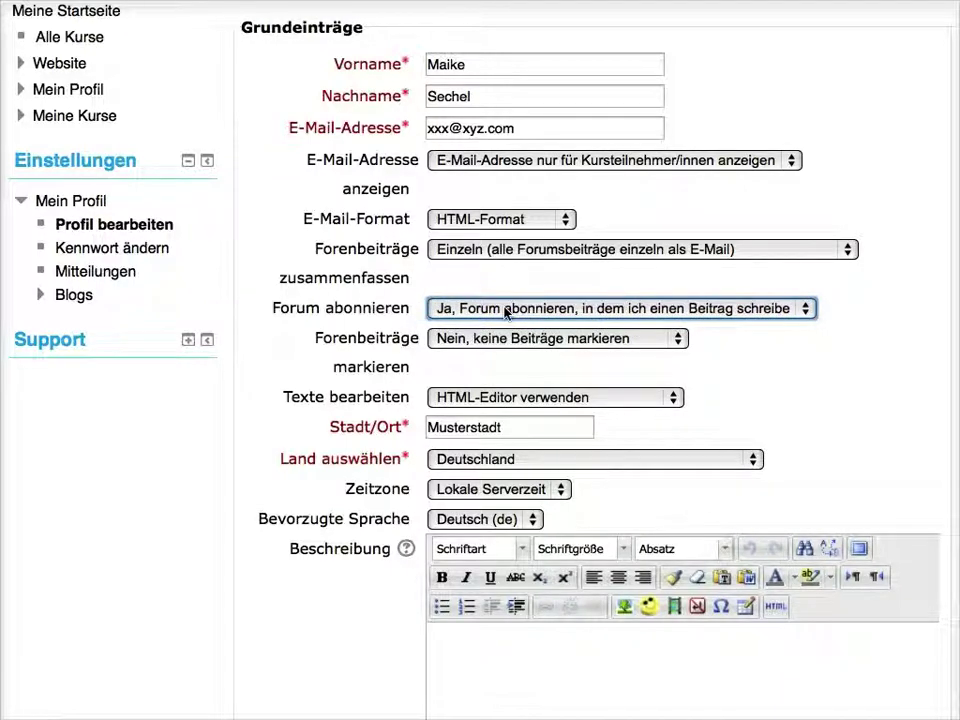
{"action": "left_click", "coordinate": [330, 30]}
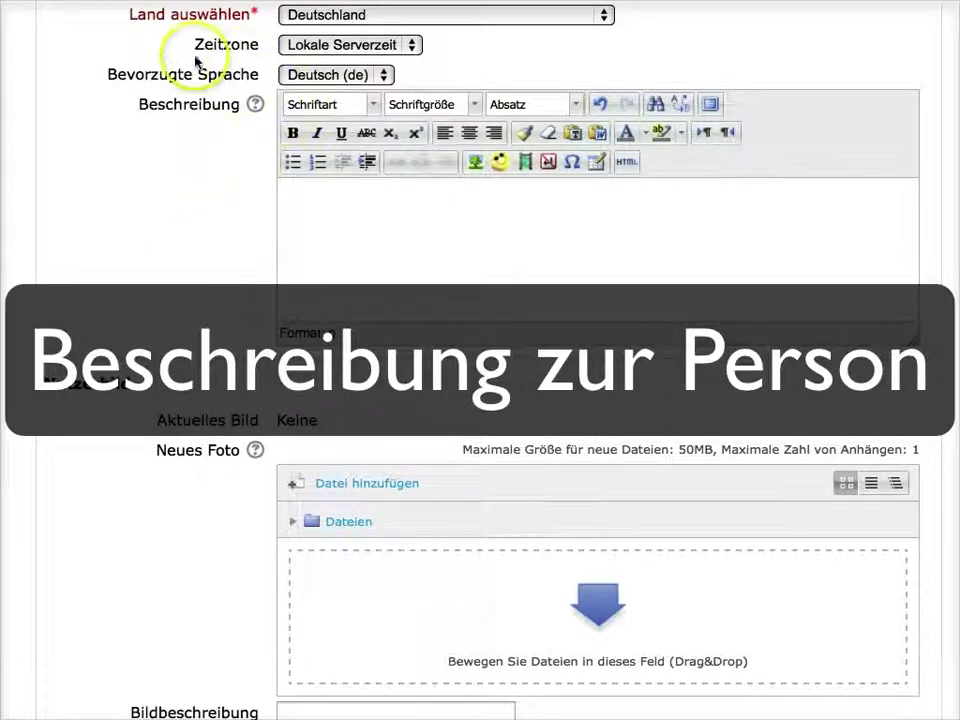
{"action": "left_click", "coordinate": [297, 188]}
{"action": "type", "text": "Ich bin"}
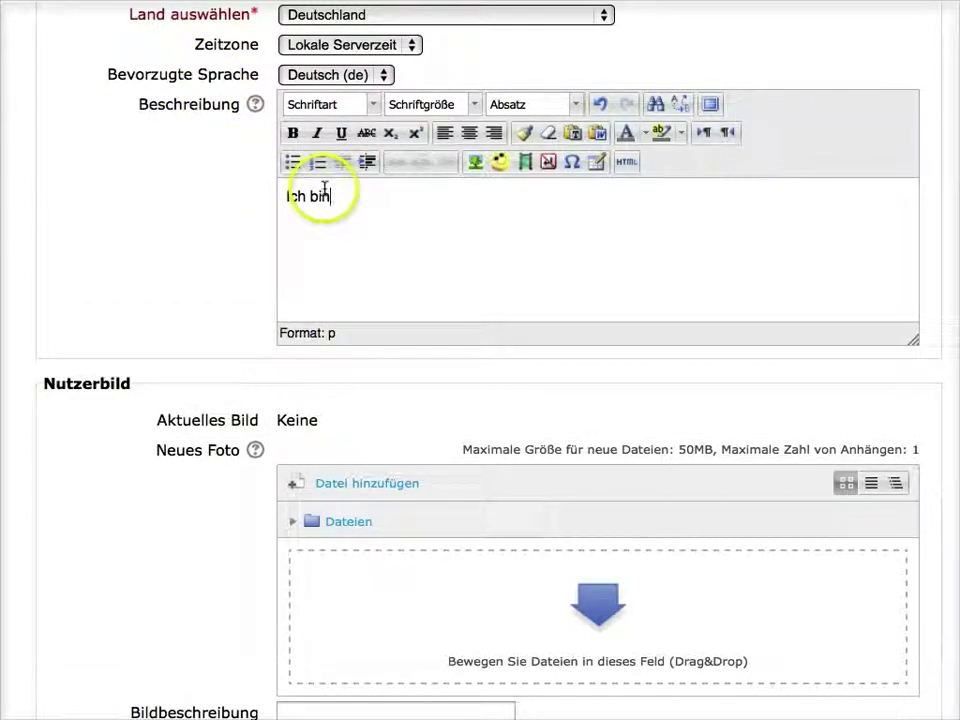
{"action": "left_click_drag", "start_coordinate": [349, 199], "coordinate": [274, 197]}
{"action": "key", "text": "BackSpace"}
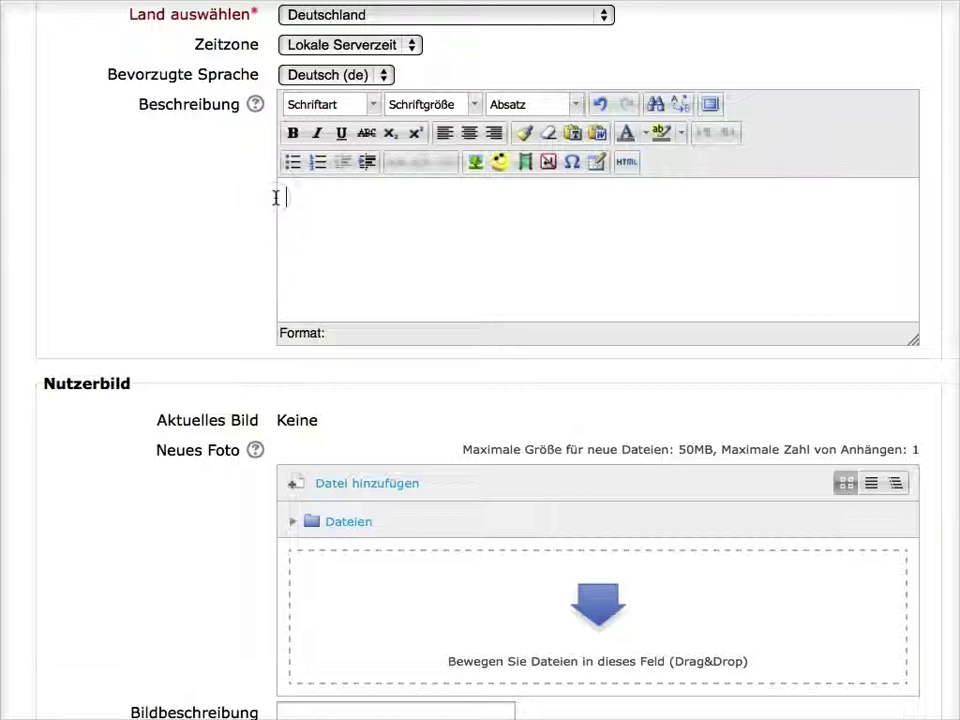
Step: Enter a profile description beginning "Ich bin Lehrerin an der Gemeinschaftsschule Berlin Zentrum und Mitglied der Initiative Schule im Aufbruch."
{"action": "type", "text": "Ich bin Lehrerin an der Gemeinschaftsschule Berlin Zentrum und Mitglied der Initiative Schule im Aufbruch. Wir wollen, dass alle Kinder Mut zu und Freude an sozialer und ökologischer Verantwortung entwickeln. Verantwortung lernen und Engagement im Gemeinwesen sind zentrale Elemente unserer Lernkultur. Unsere Schule will ein Kulturelles Forum und ein Marktplatz für Impulse für die Schul- und Stadtteilentwicklung sein und werden."}
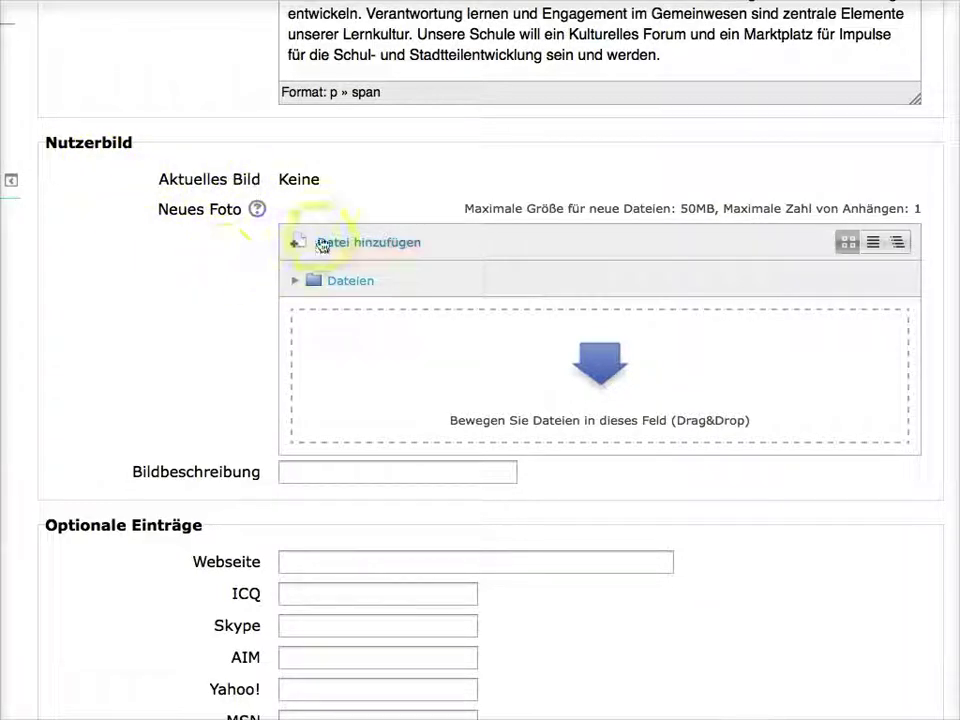
Step: Upload the portrait JPEG from the computer as the new profile photo
{"action": "left_click", "coordinate": [369, 242]}
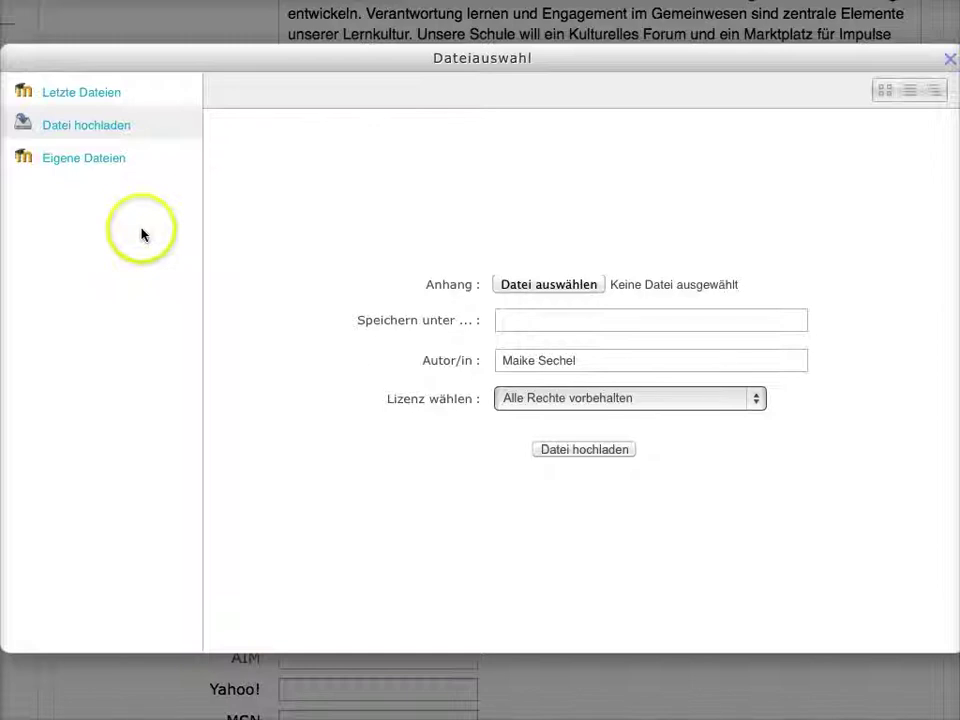
{"action": "left_click", "coordinate": [116, 128]}
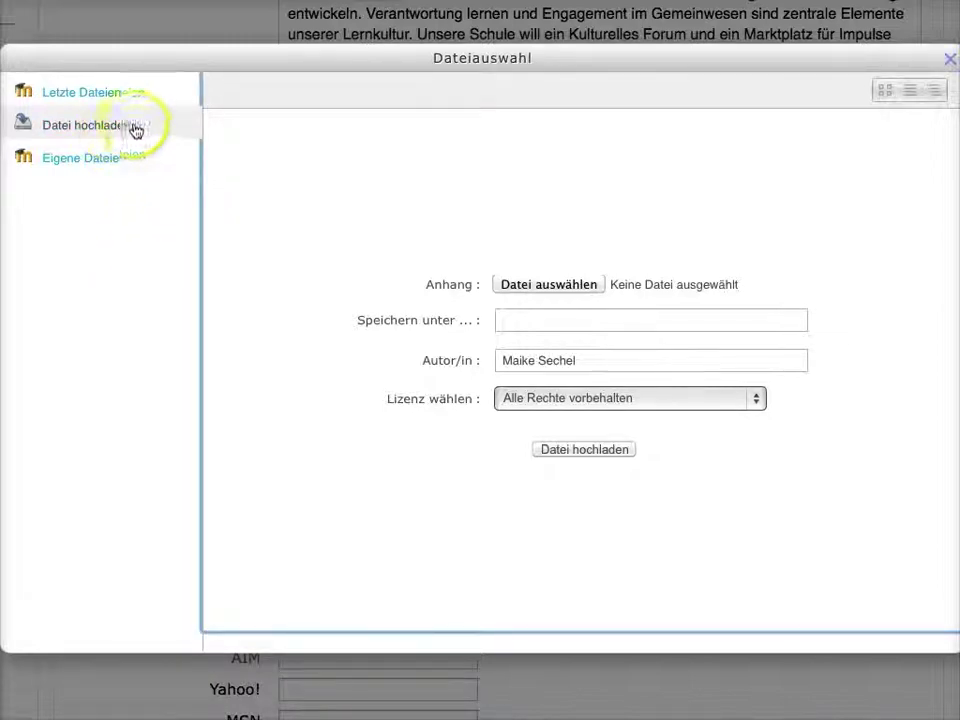
{"action": "left_click", "coordinate": [553, 283]}
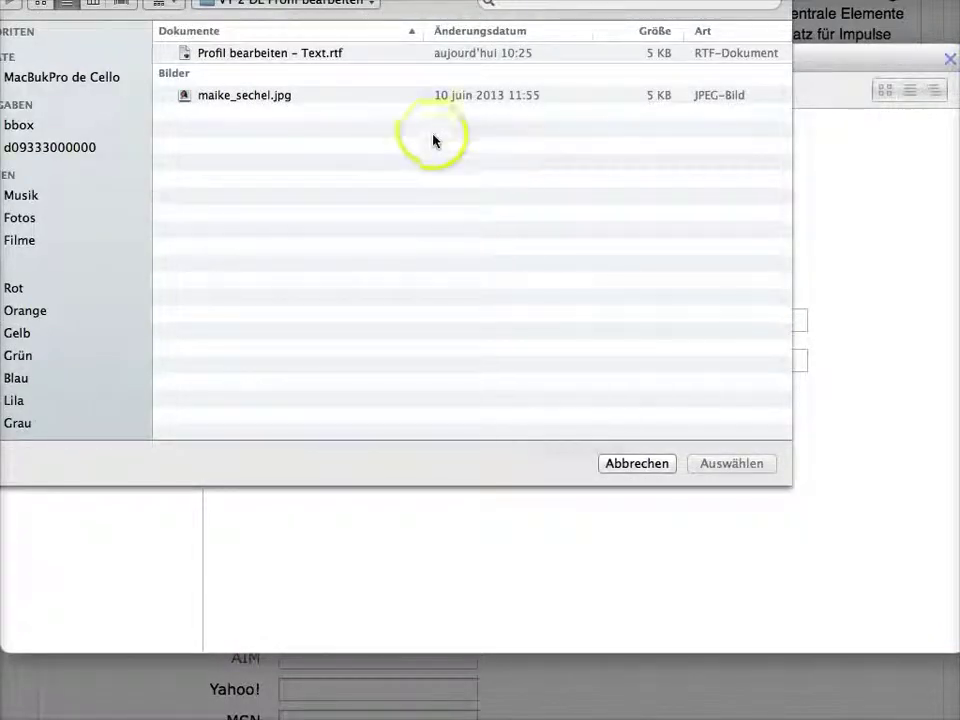
{"action": "left_click", "coordinate": [274, 97]}
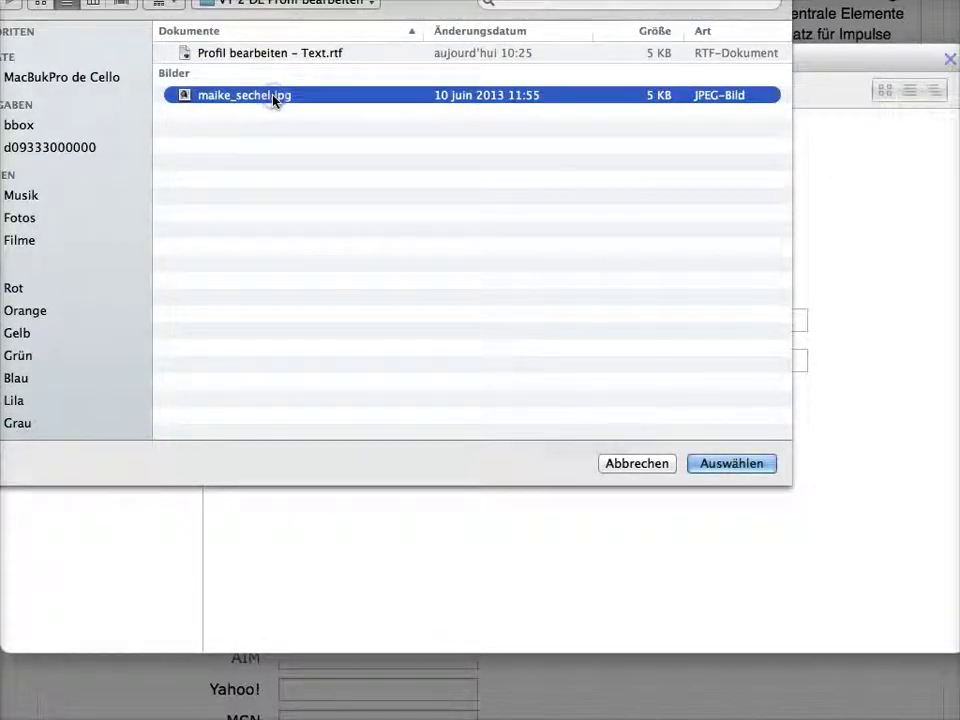
{"action": "left_click", "coordinate": [707, 465]}
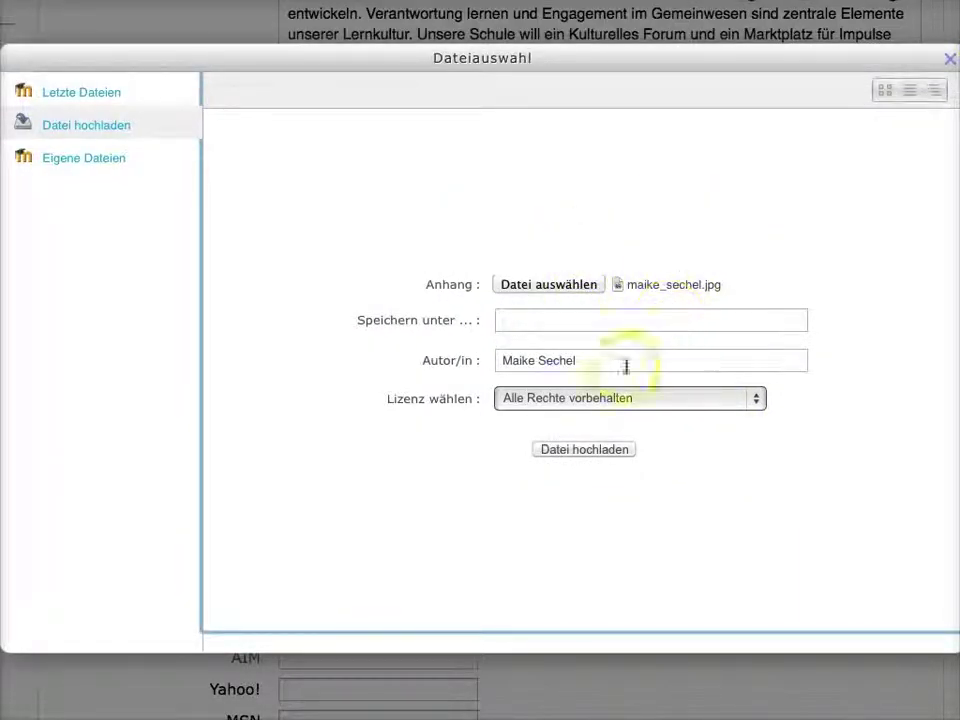
{"action": "left_click", "coordinate": [590, 455]}
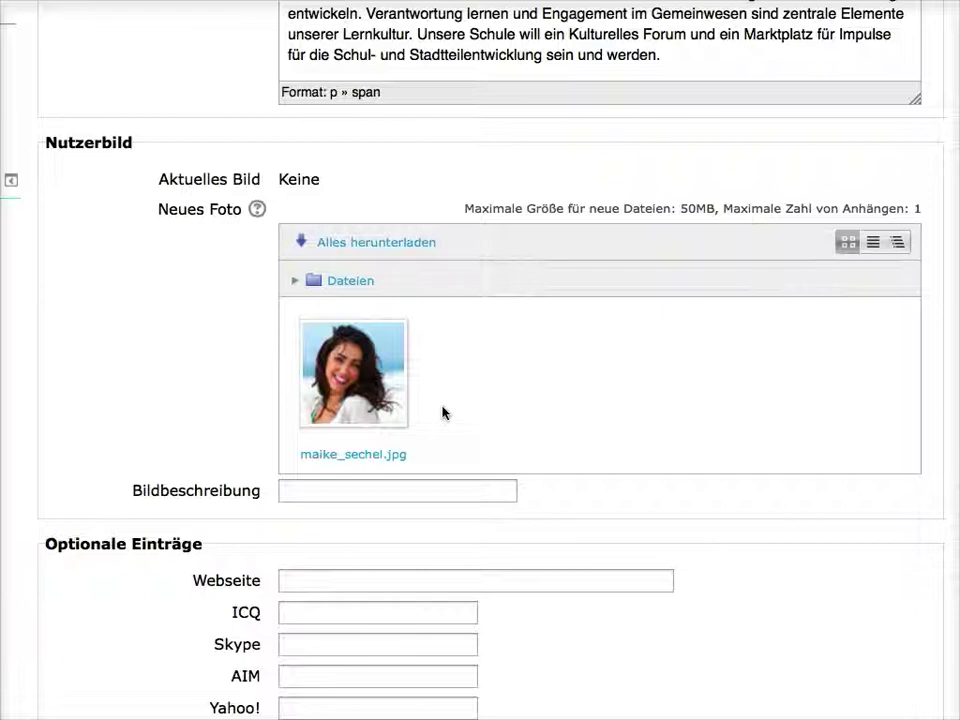
Step: Enter Berlin as the Bundesland and Gemeinschaftsschule Berlin Zentrum as the school name, and save the updated profile
{"action": "scroll", "coordinate": [443, 412], "scroll_direction": "down", "scroll_amount": 3}
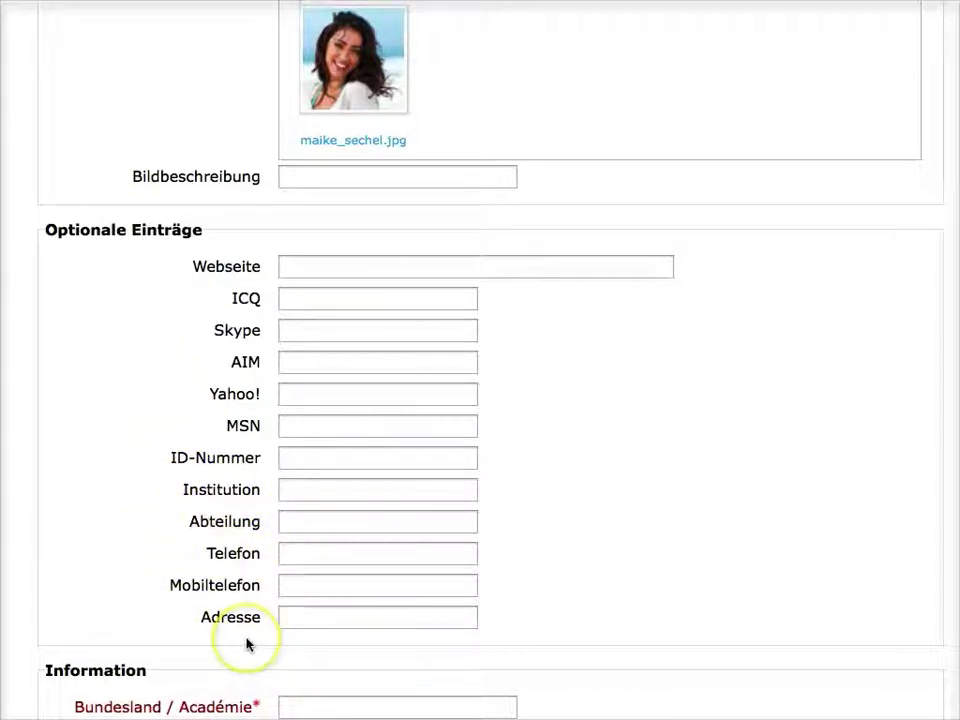
{"action": "scroll", "coordinate": [246, 645], "scroll_direction": "down", "scroll_amount": 5}
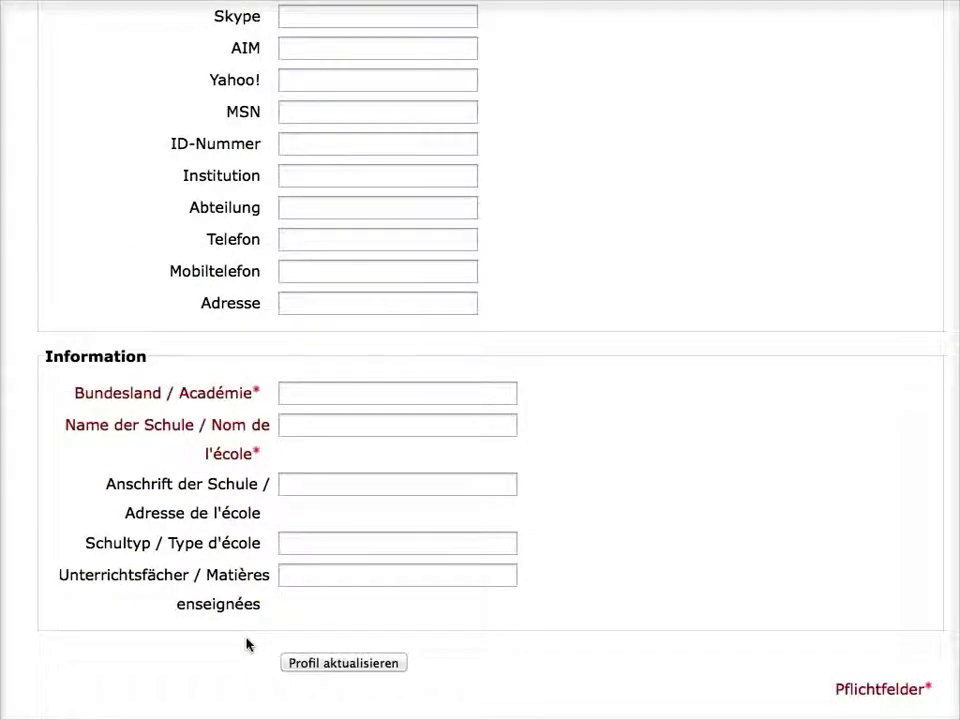
{"action": "scroll", "coordinate": [246, 643], "scroll_direction": "down", "scroll_amount": 1}
{"action": "left_click", "coordinate": [298, 336]}
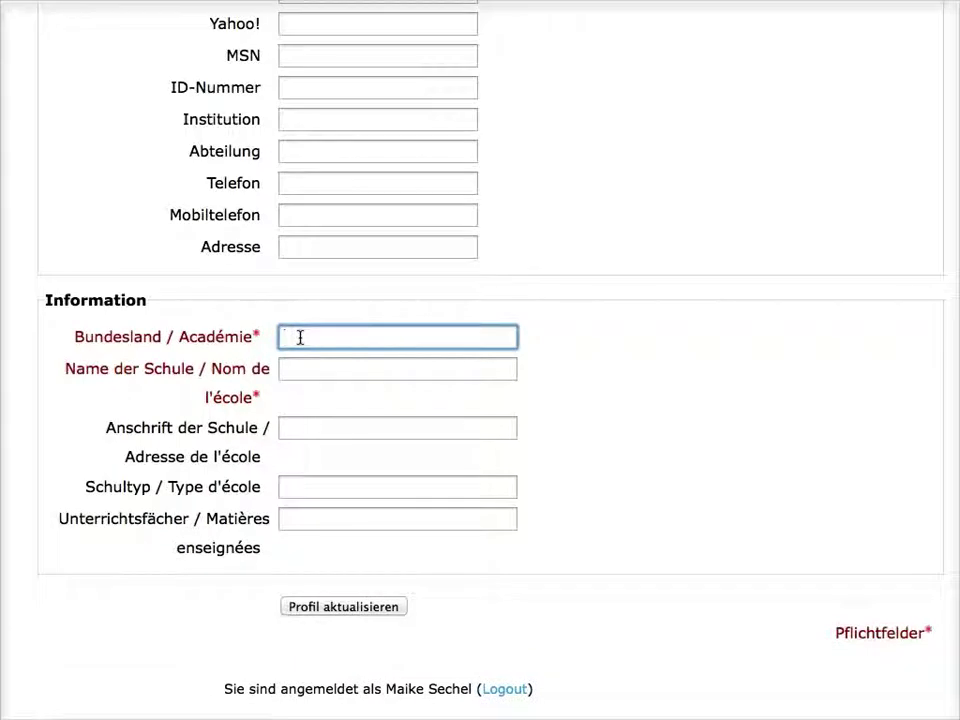
{"action": "type", "text": "Berlin"}
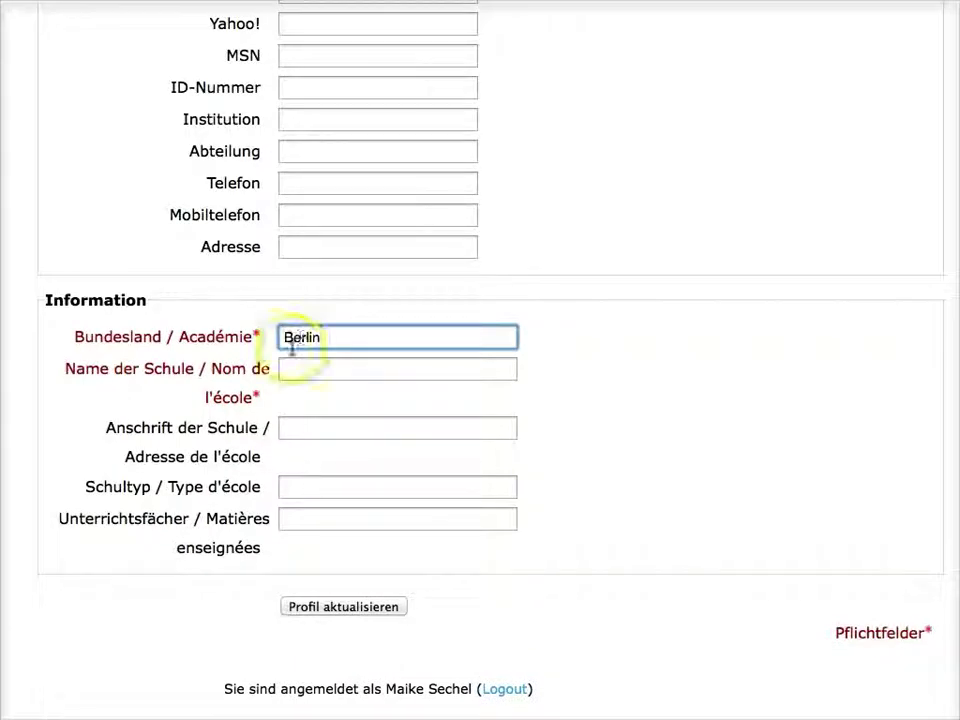
{"action": "left_click", "coordinate": [290, 367]}
{"action": "type", "text": "Gemeinschaftsschule Berlin Zentrum"}
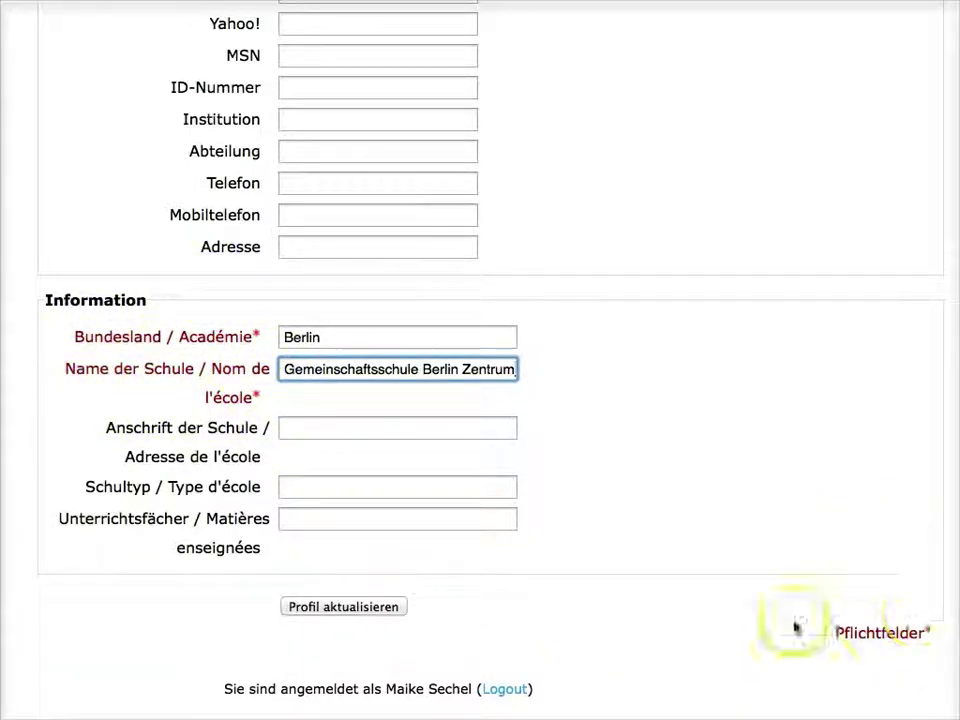
{"action": "left_click", "coordinate": [120, 626]}
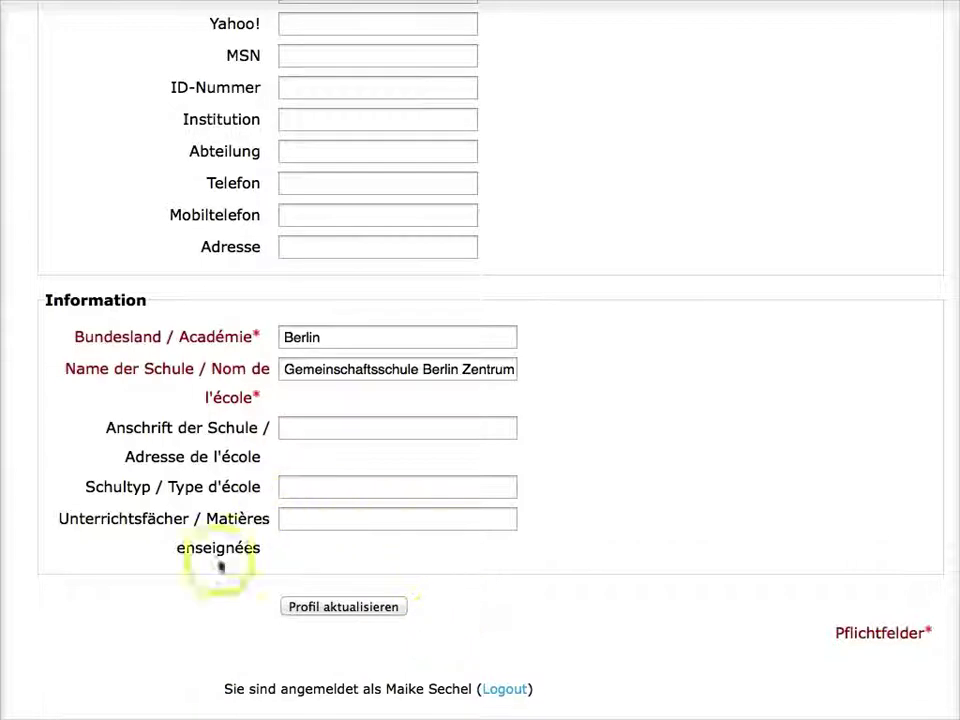
{"action": "left_click", "coordinate": [352, 607]}
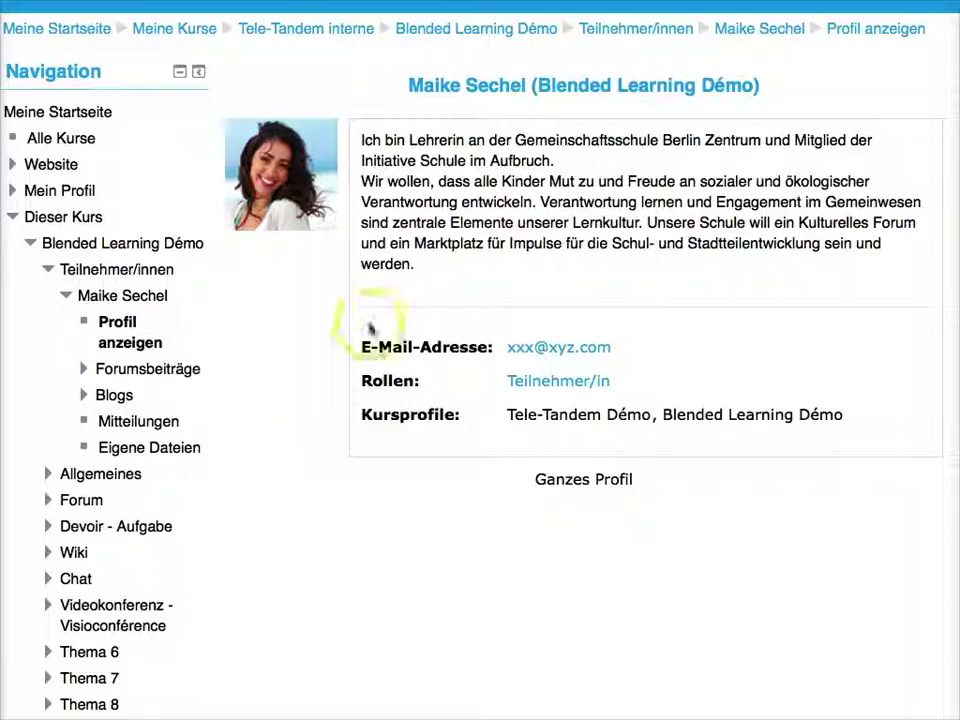